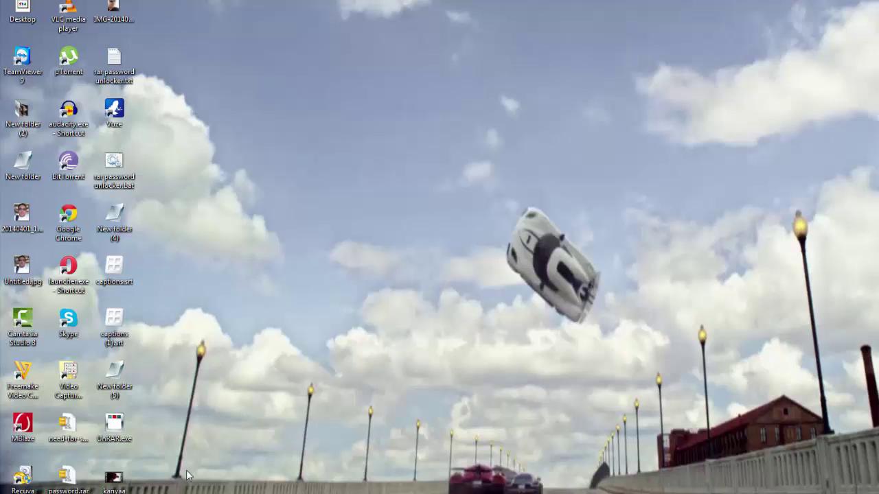
Download the Godzilla (2014) 1080p torrent file from KickassTorrents and minimize Firefox.
left_click(103, 467)
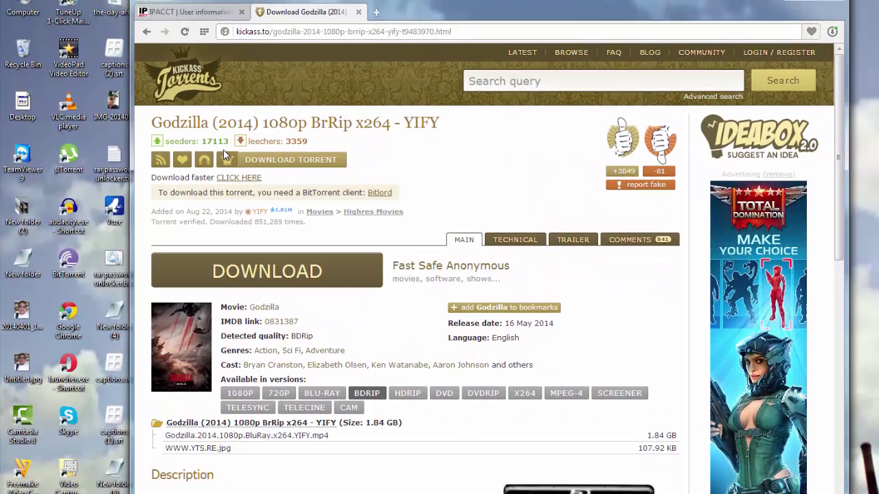
left_click(291, 164)
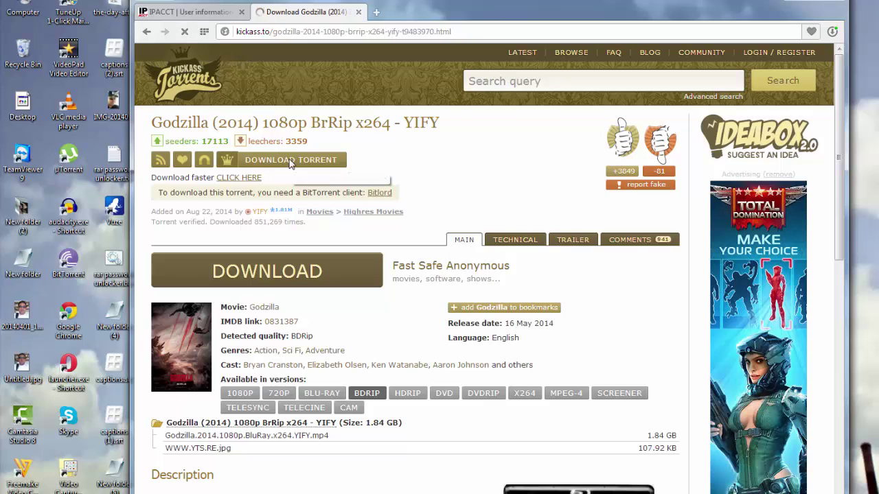
left_click(793, 3)
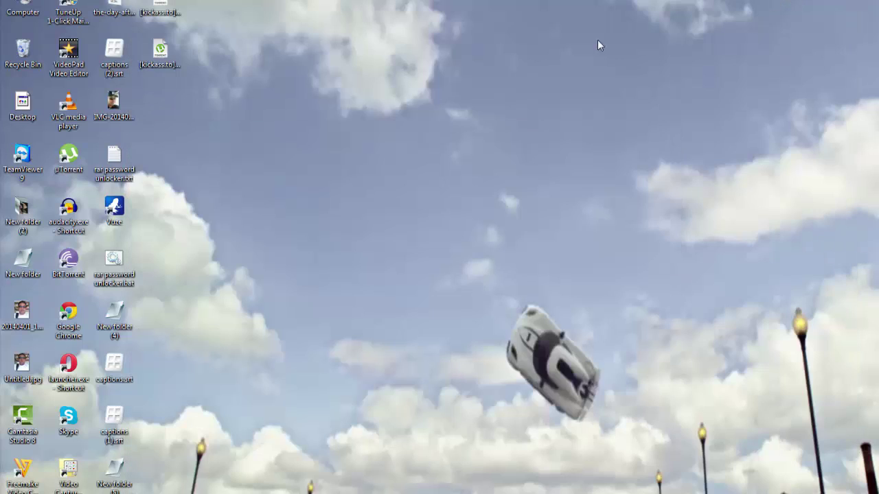
Open the downloaded [kickass.to] Godzilla .torrent in µTorrent to start the 1.84 GB download.
double_click(165, 59)
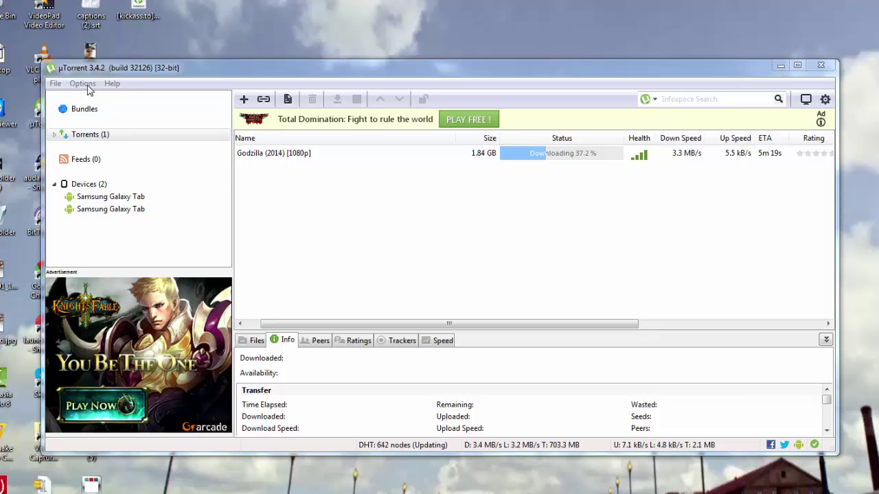
Narrow the µTorrent window and open Preferences on the General page.
left_click_drag(45, 159, 172, 158)
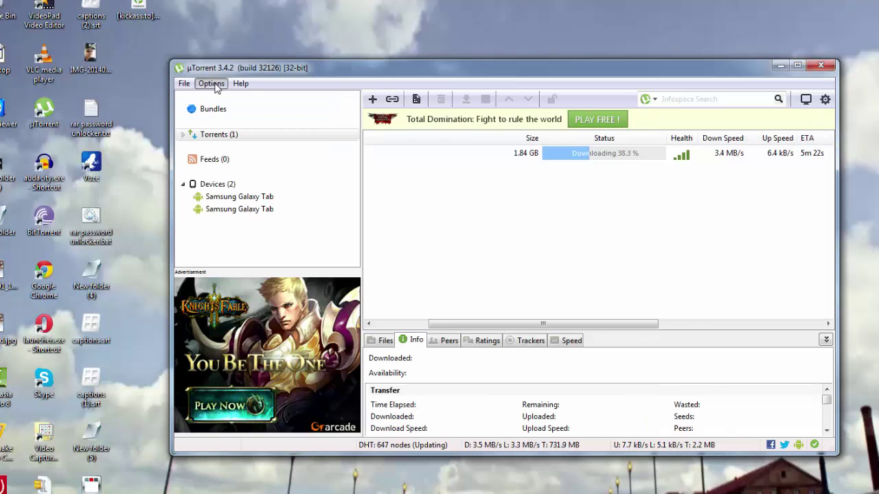
left_click(211, 83)
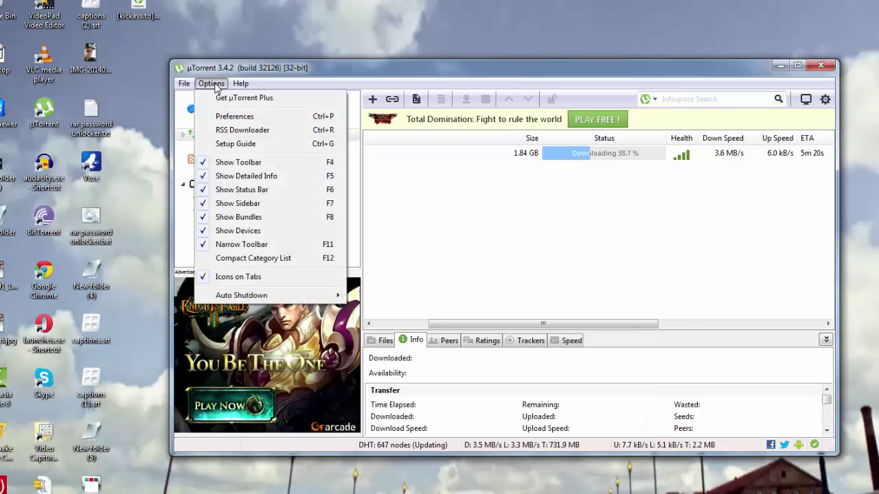
left_click(230, 118)
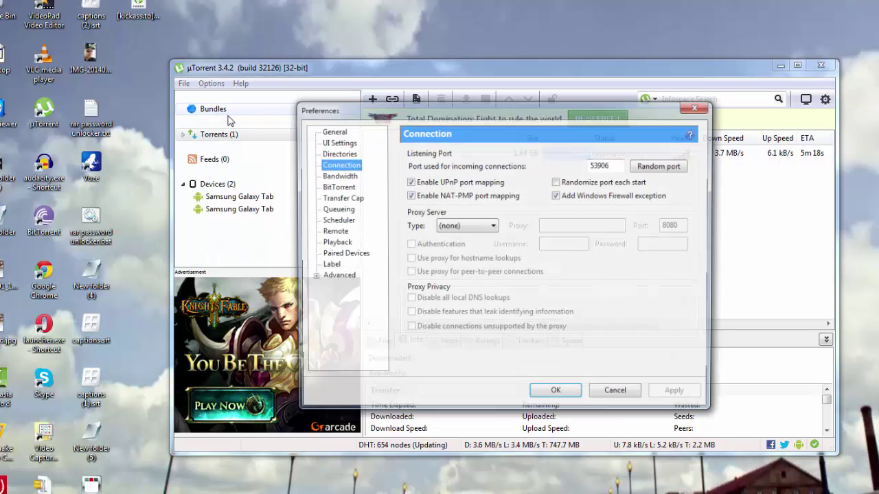
left_click(332, 130)
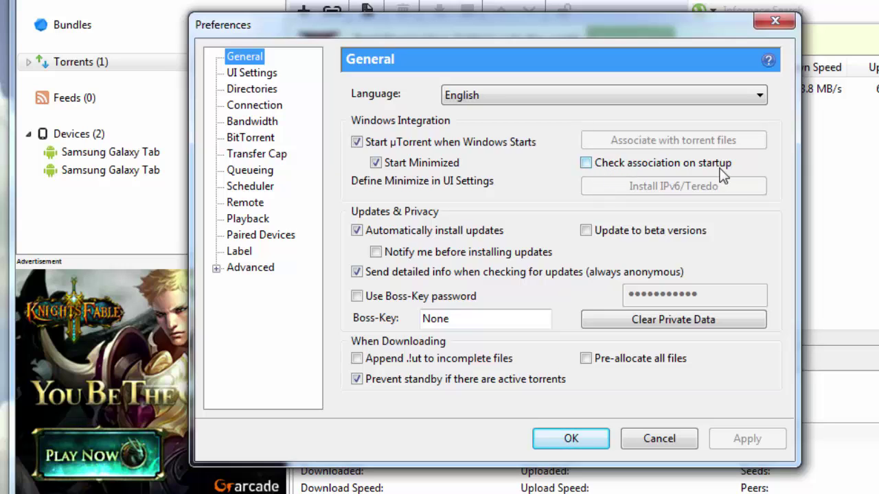
Show the Connection page, with incoming port 53906 and UPnP and NAT-PMP enabled.
left_click(256, 107)
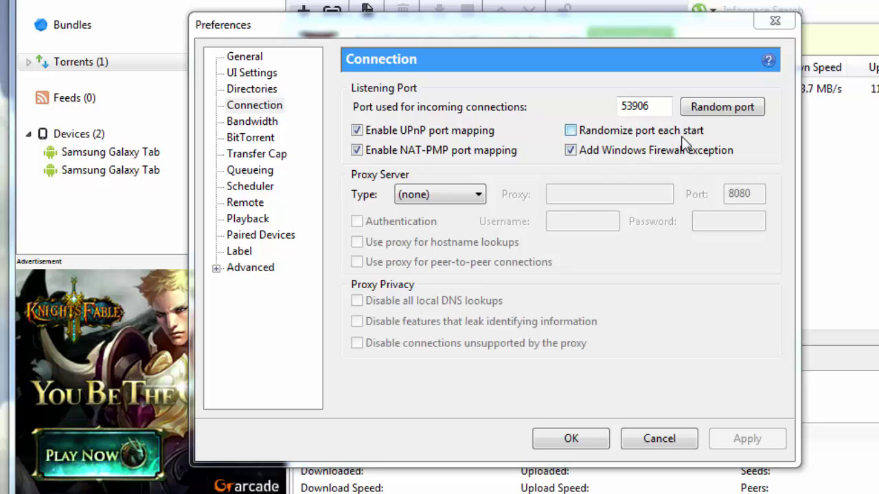
Review Bandwidth: 209 kB/s upload cap, unlimited download, 500 connections, 100 peers per torrent.
left_click(253, 128)
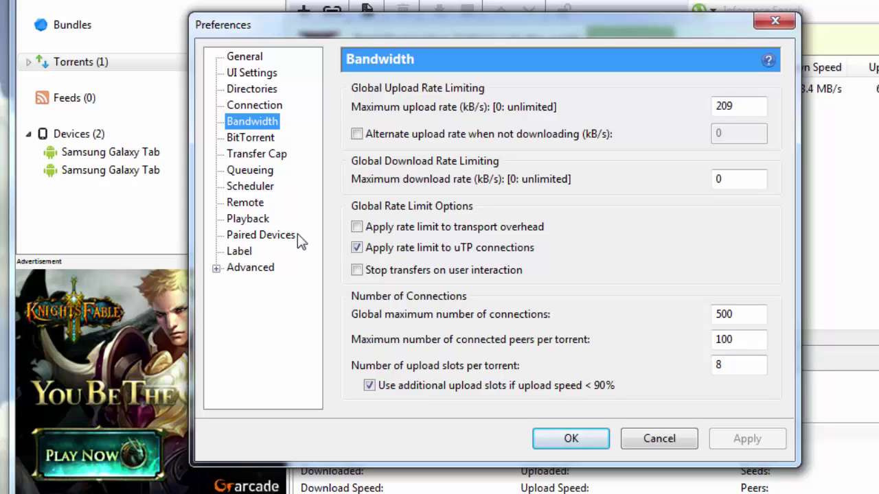
On the BitTorrent page, switch outgoing encryption to Disabled and then back to Forced.
left_click(231, 139)
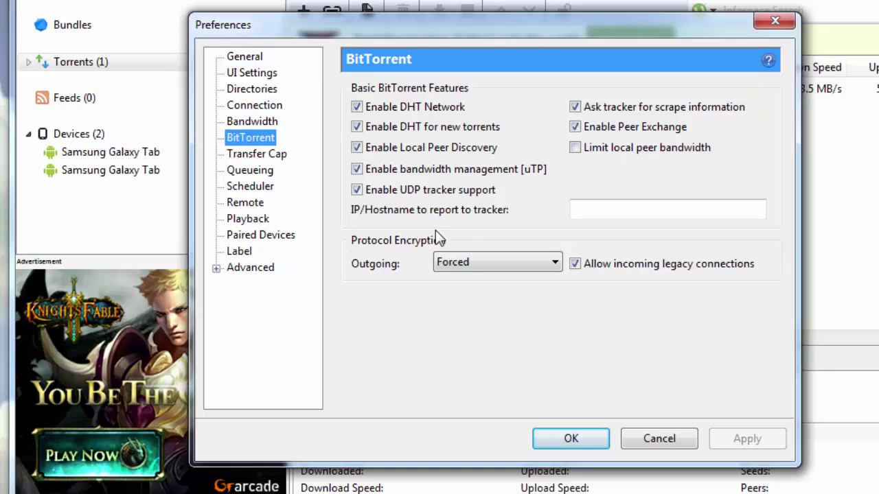
left_click(532, 267)
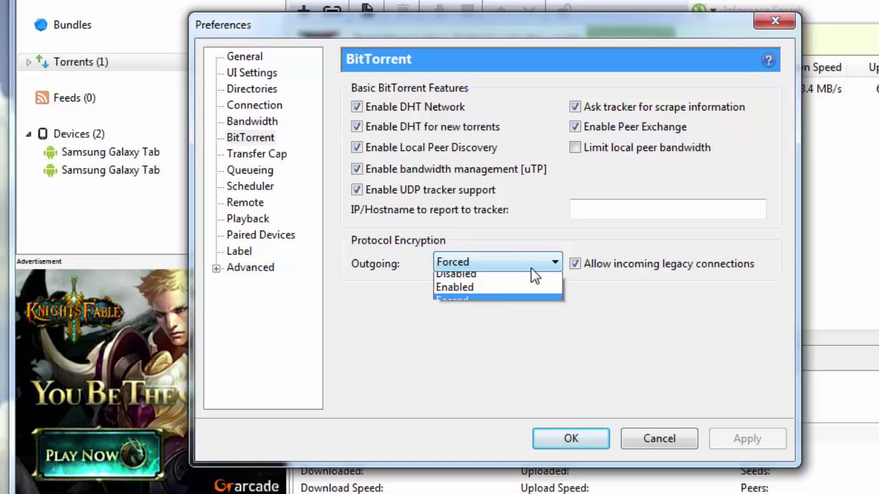
left_click(458, 276)
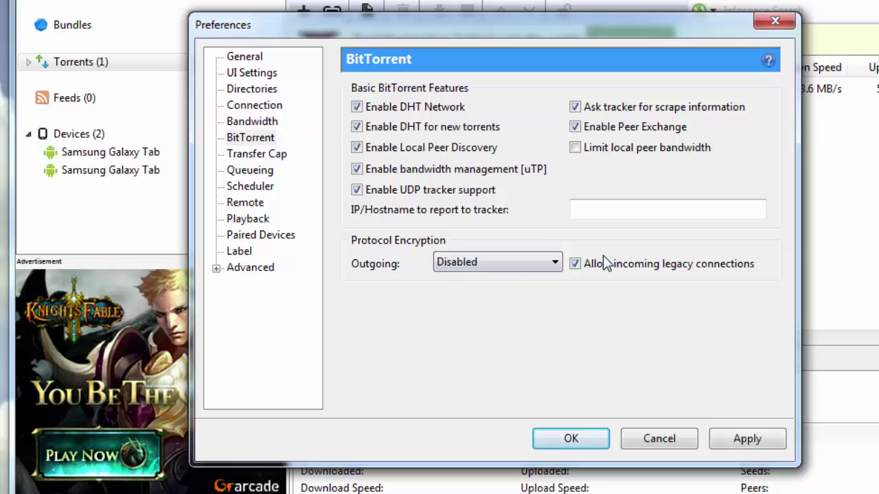
left_click(555, 262)
left_click(510, 308)
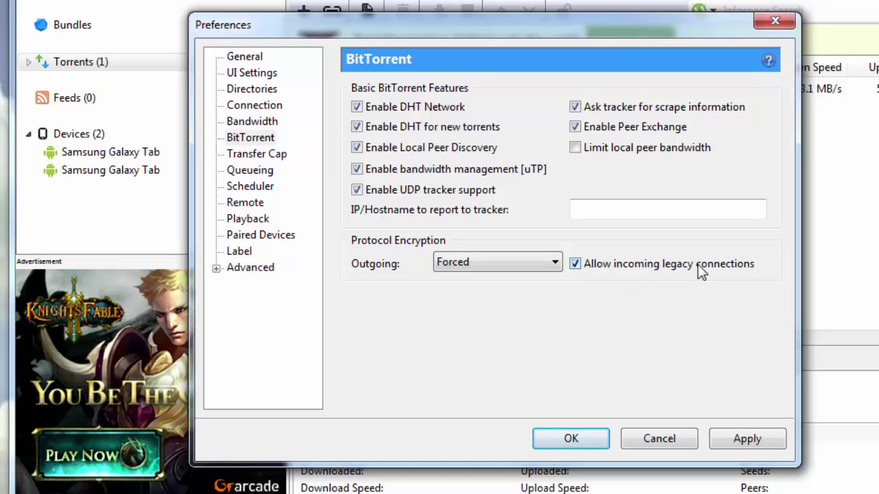
Review Queueing: 7 active torrents, 6 active downloads, 320% minimum seeding ratio.
left_click(260, 177)
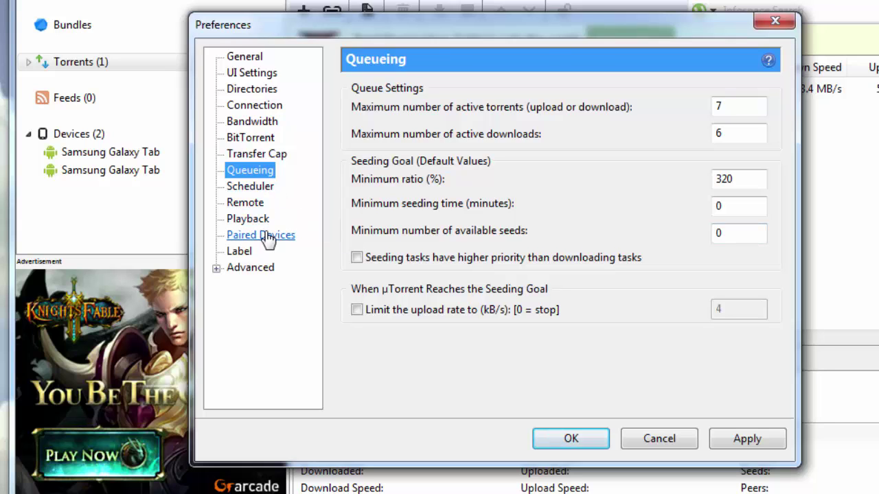
Expand the Advanced section and show Disk Cache with read/write caching and automatic size.
left_click(217, 268)
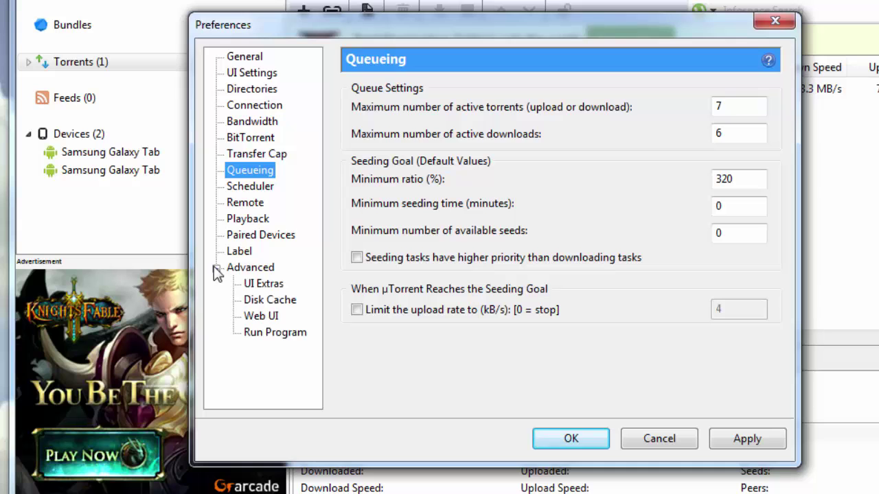
left_click(274, 302)
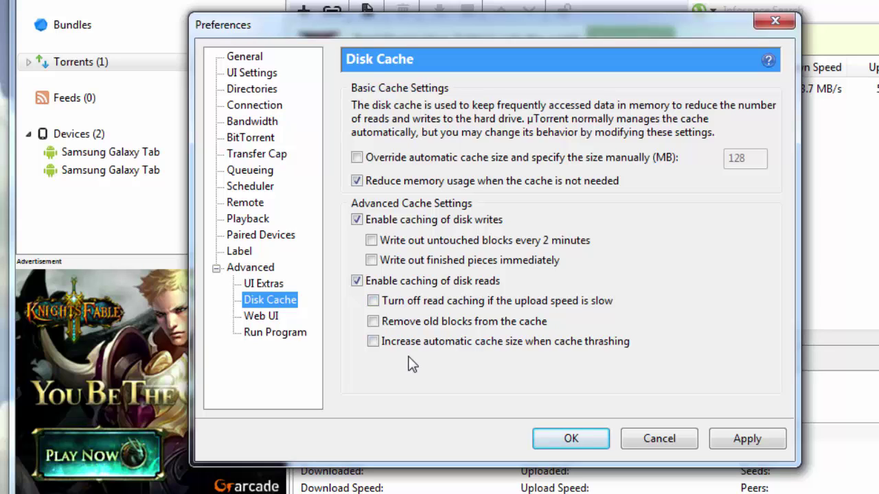
Open the Advanced options list and inspect the bt.* options, with bt.progressive_piece_span_mb at 1.
left_click(245, 272)
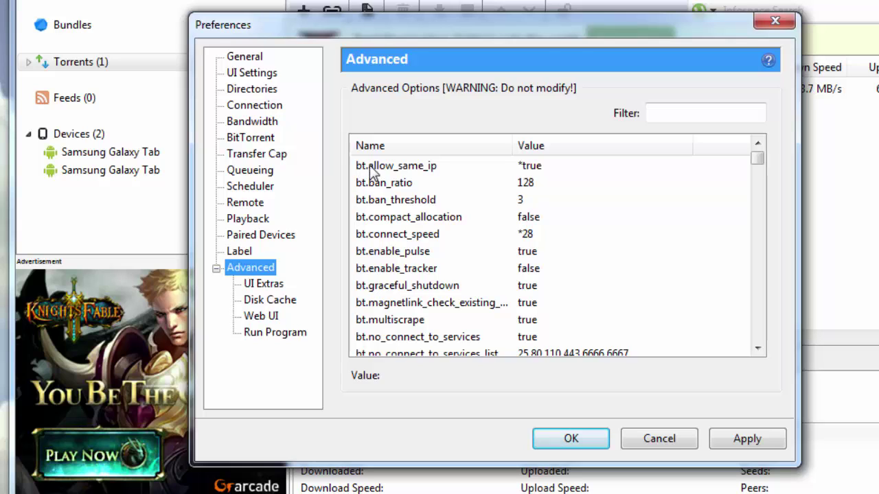
left_click(543, 166)
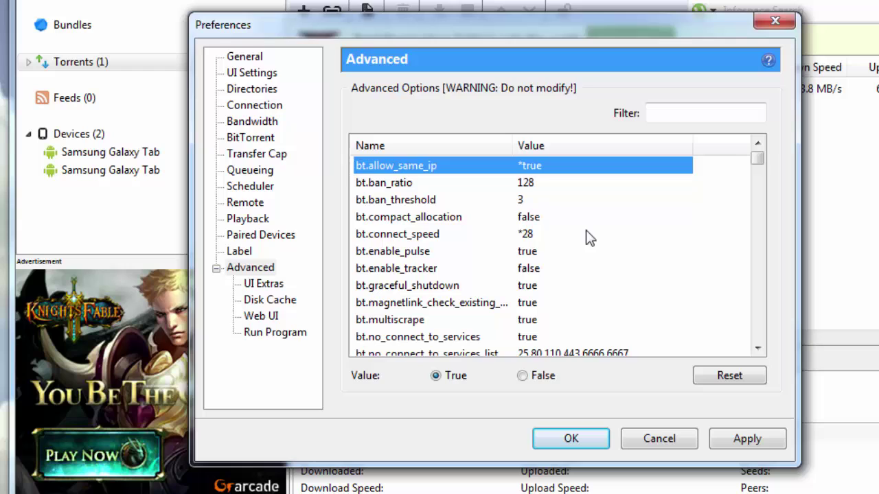
left_click(393, 235)
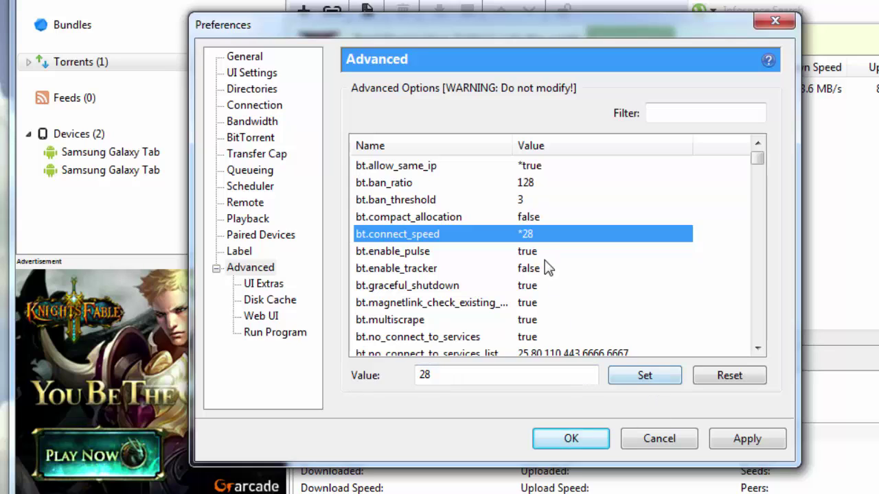
left_click(415, 258)
scroll(416, 275, "down", 3)
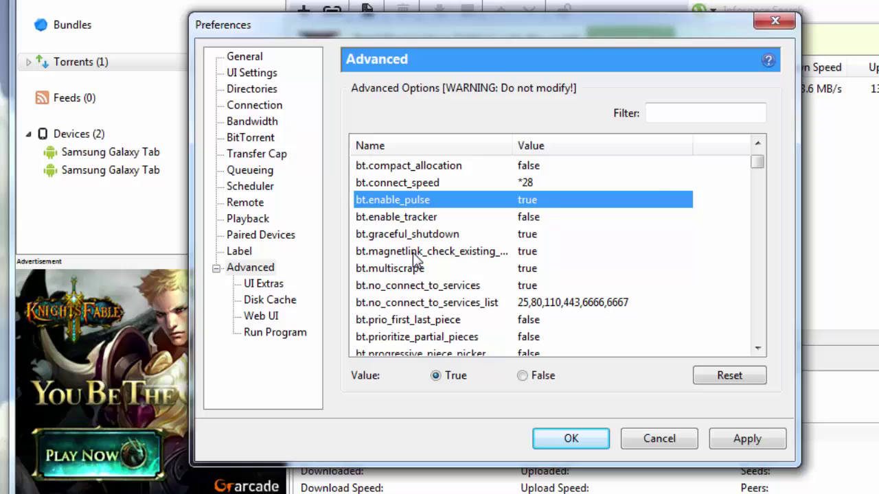
left_click(388, 272)
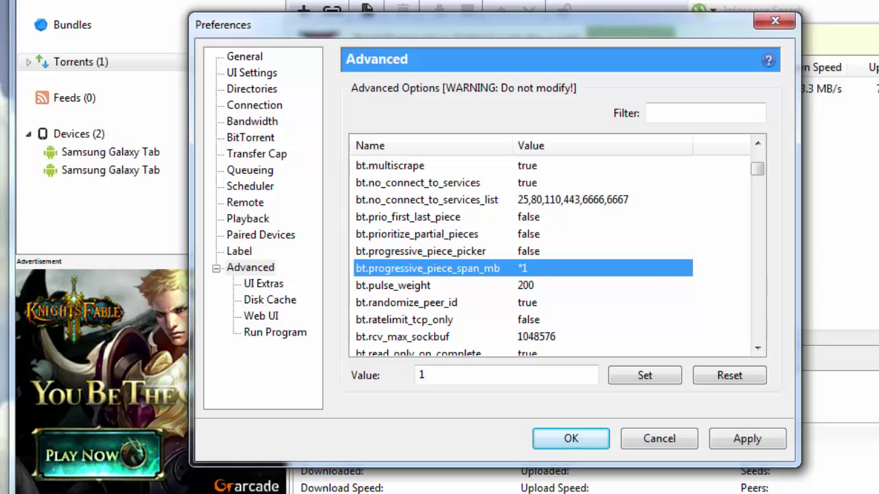
Check gui.show_notorrents_node (false) and gui.update_rate (2000) further down the list.
scroll(647, 278, "down", 3)
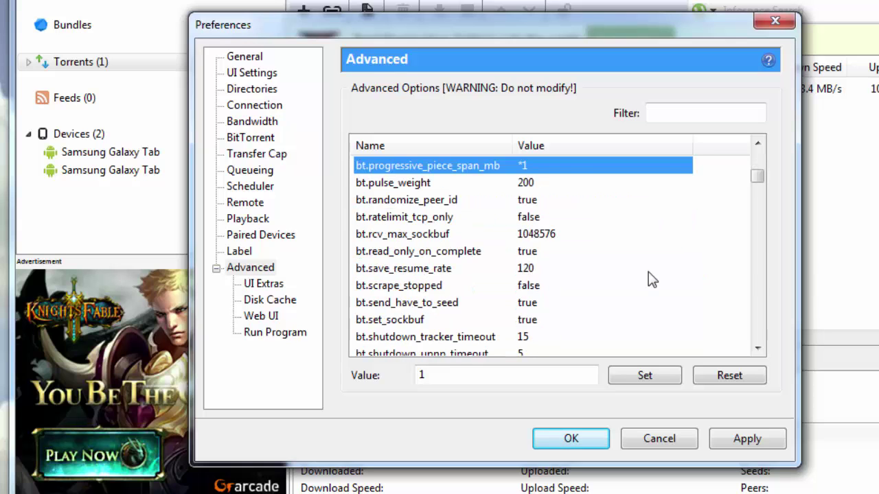
scroll(651, 279, "down", 12)
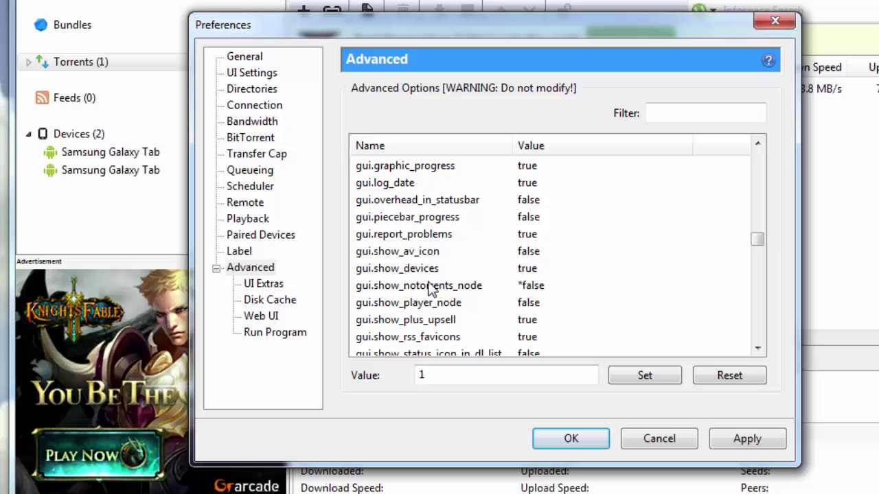
left_click(438, 286)
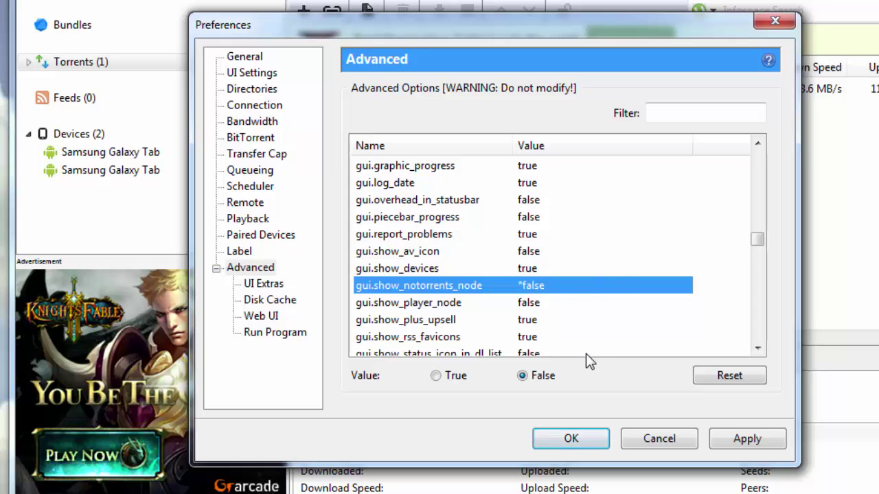
scroll(586, 338, "down", 2)
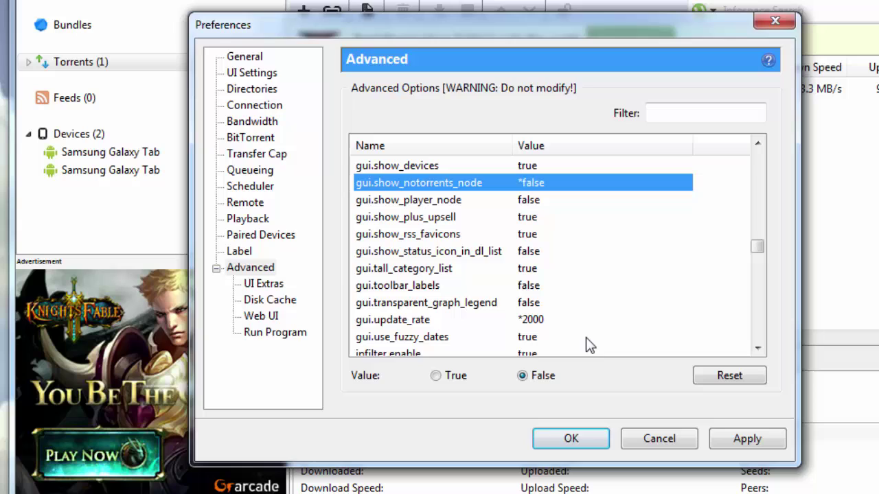
left_click(533, 323)
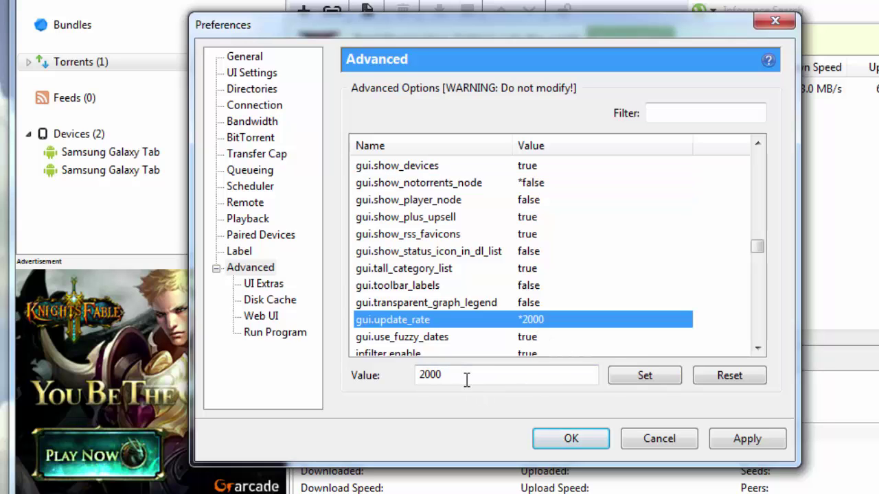
scroll(617, 329, "down", 3)
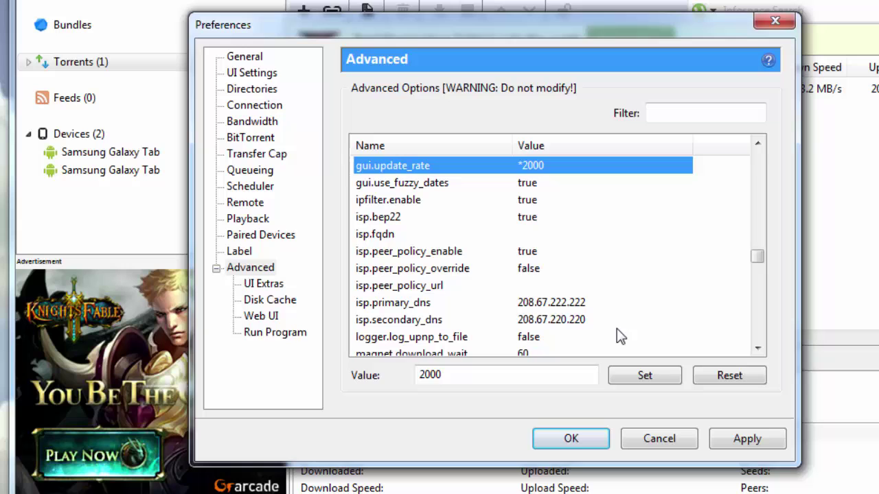
Review isp.primary_dns, net.outgoing_port (50) and offers.404_code (4) in the Advanced list.
left_click(616, 302)
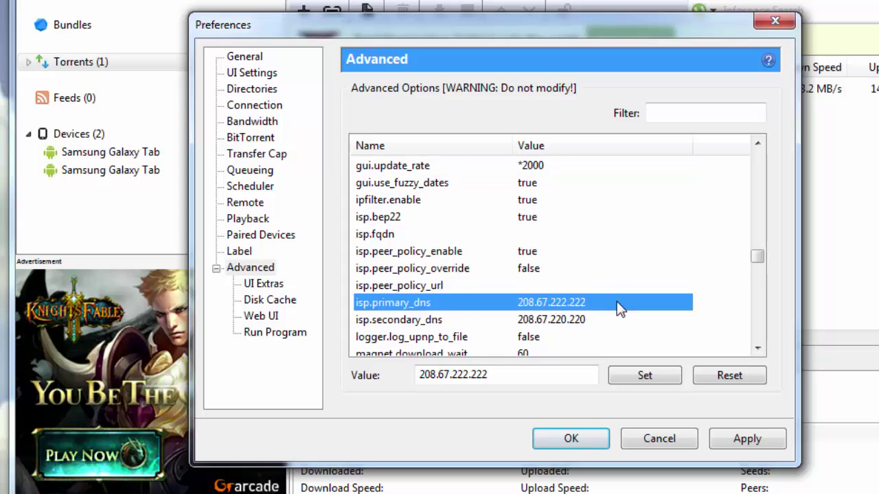
scroll(616, 302, "down", 4)
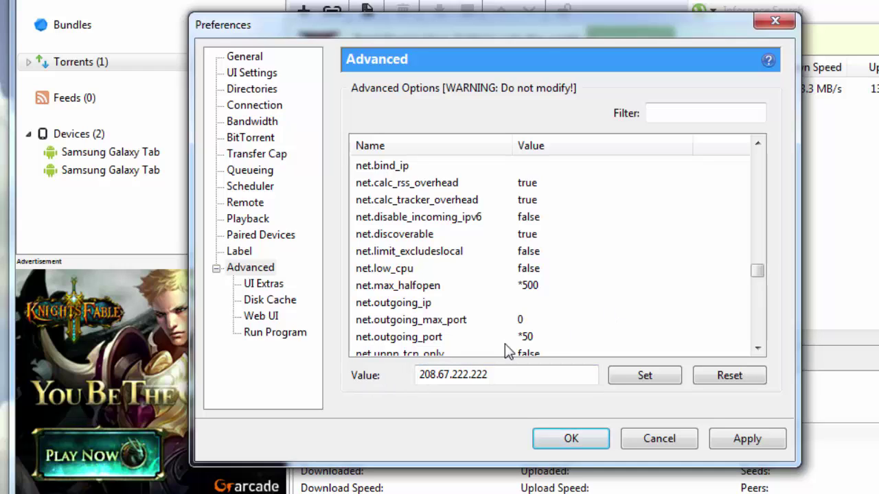
left_click(431, 339)
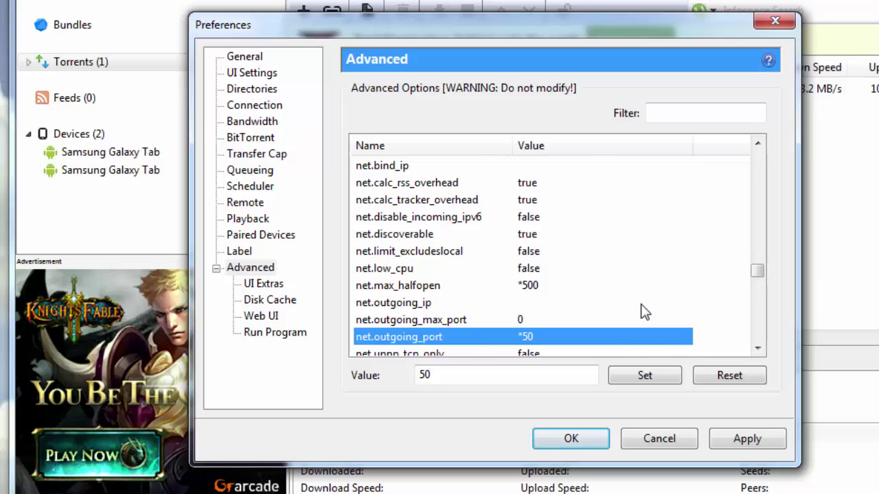
scroll(640, 311, "down", 1)
scroll(644, 311, "down", 2)
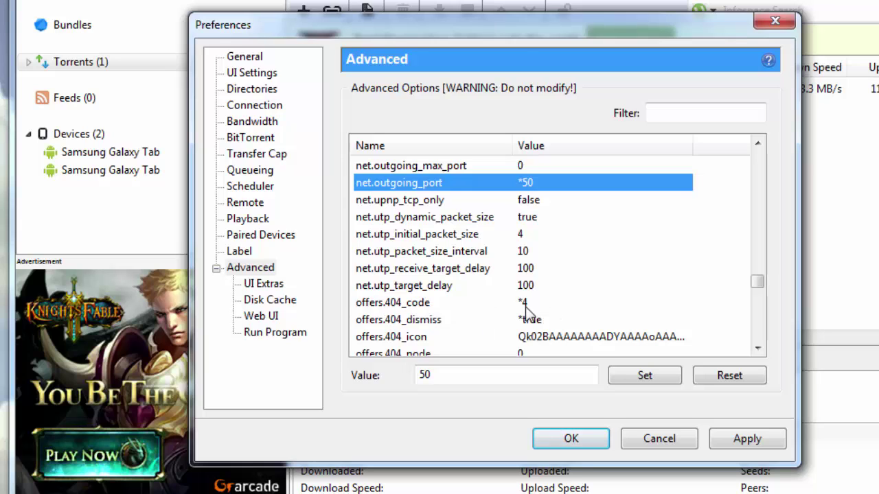
left_click(660, 300)
scroll(660, 304, "down", 2)
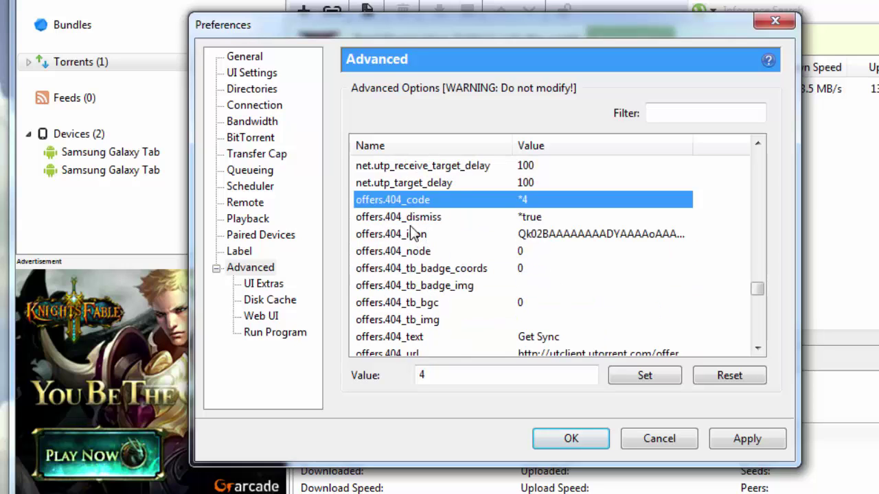
Apply the advanced settings, including offers.404_dismiss set to true and rss.update_interval set to 20.
left_click(534, 220)
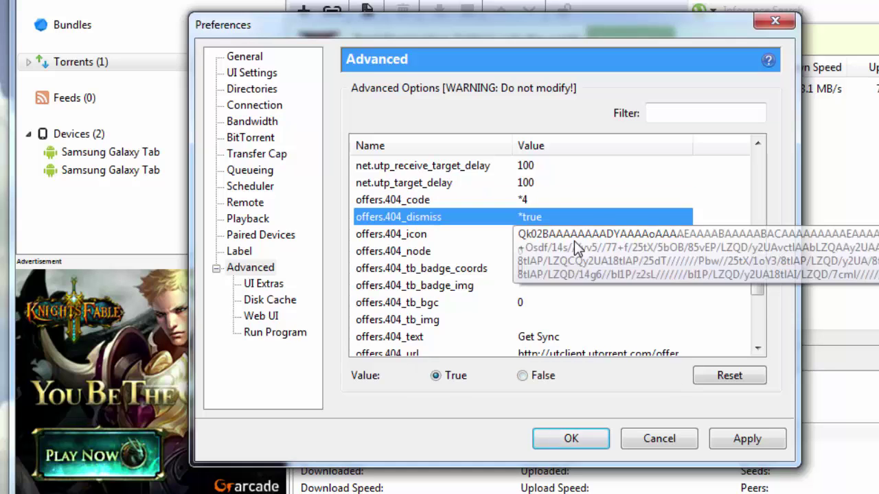
scroll(577, 249, "down", 5)
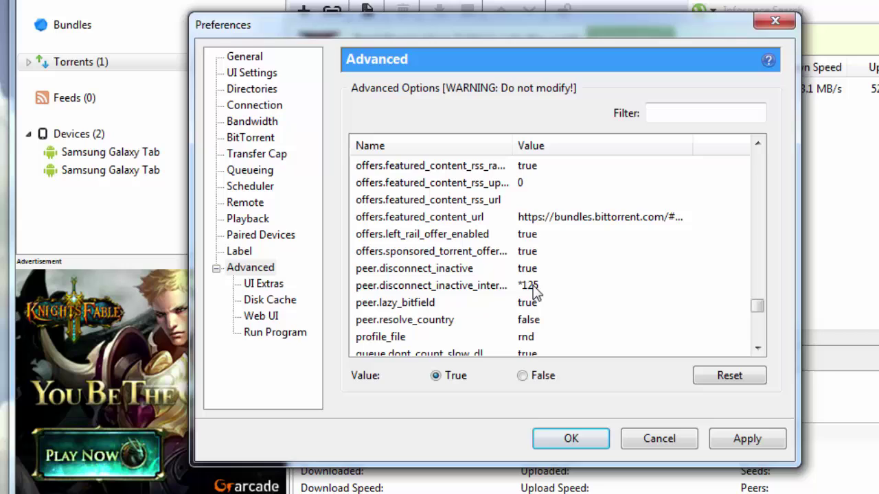
scroll(600, 285, "down", 5)
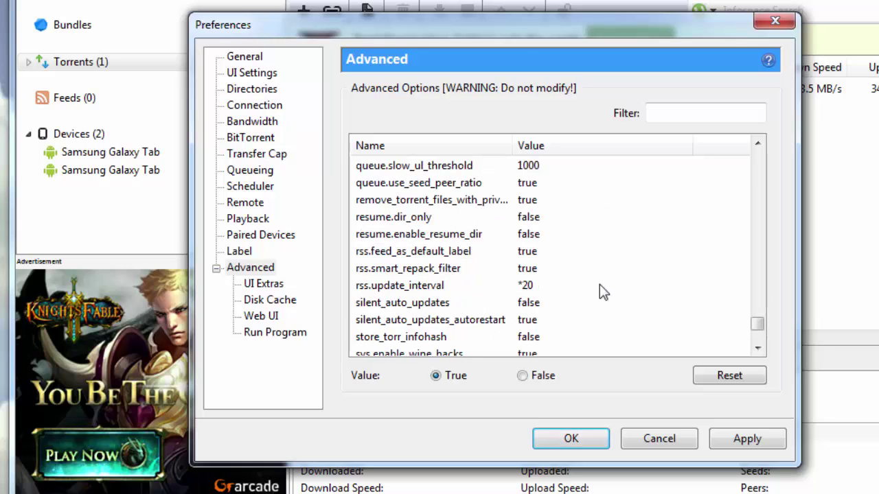
left_click(528, 286)
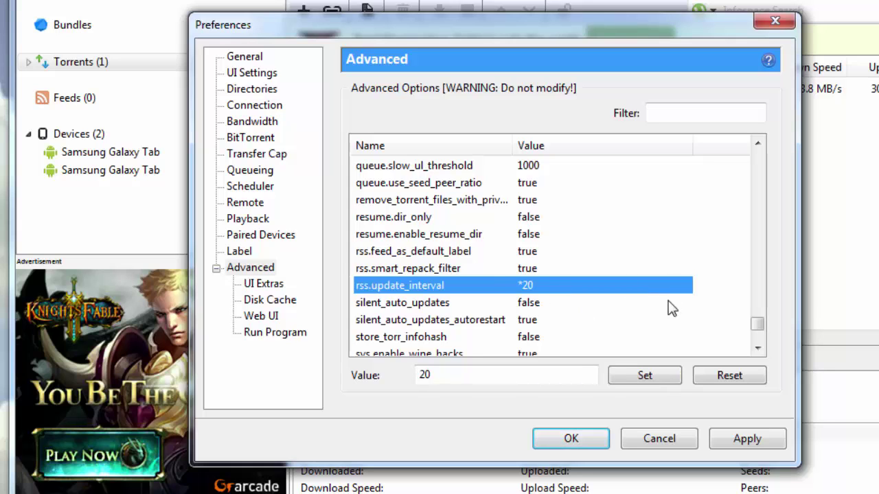
scroll(671, 308, "down", 3)
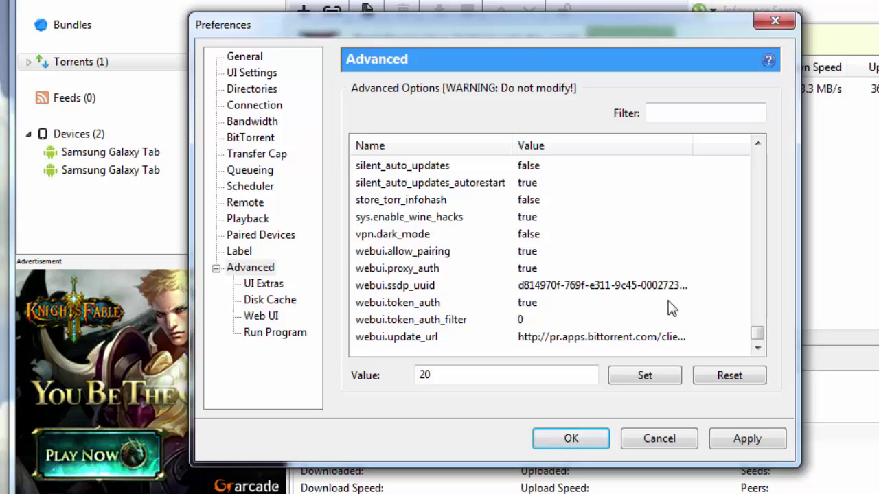
left_click(752, 440)
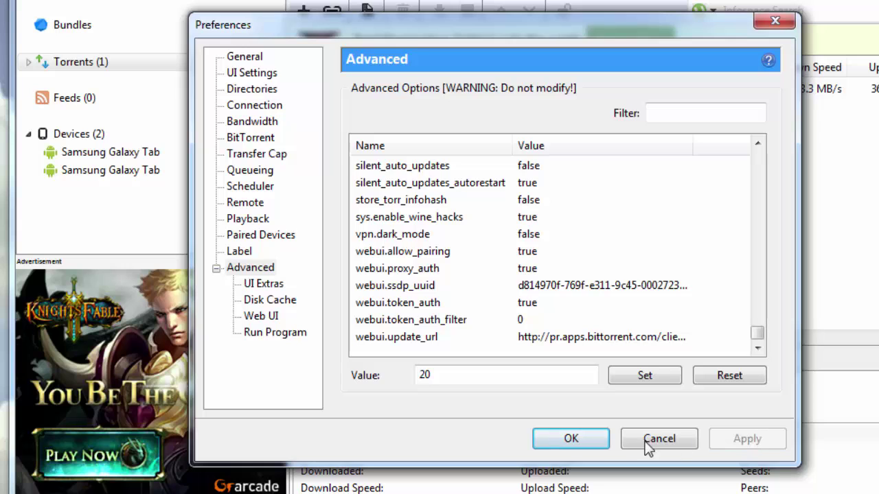
Confirm Preferences with OK and return to the 1.84 GB Godzilla torrent, now seeding.
left_click(553, 445)
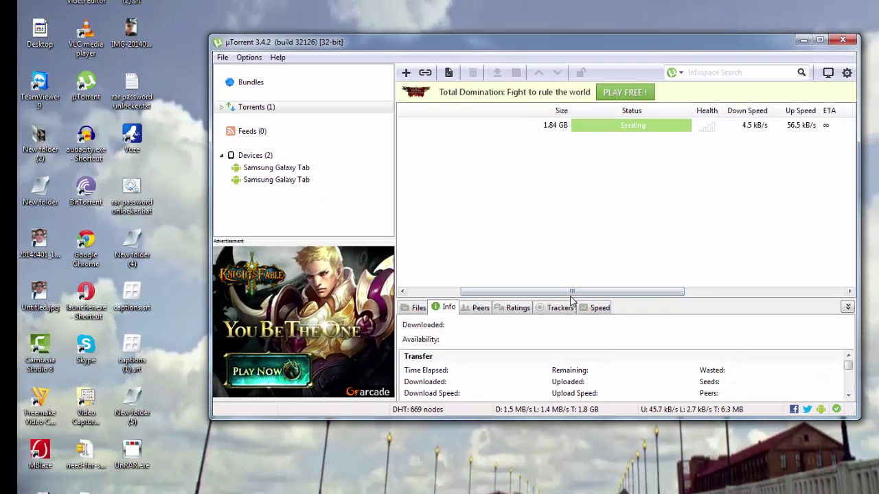
mouse_move(571, 295)
left_mouse_down()
mouse_move(520, 294)
mouse_move(584, 295)
left_mouse_up()
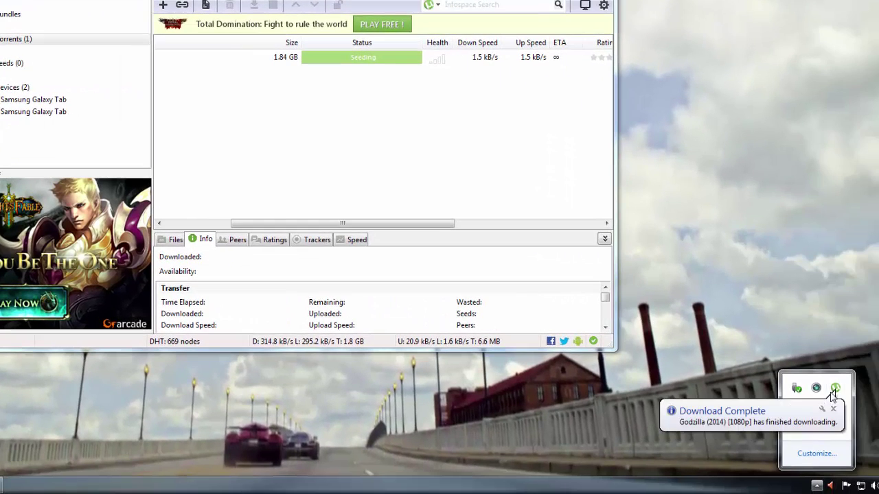
Choose Exit from the µTorrent tray icon's menu to quit the program.
right_click(836, 389)
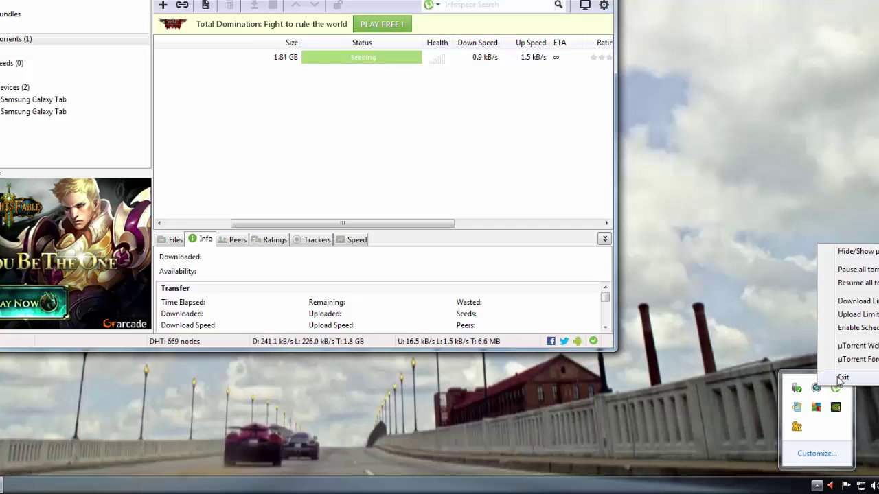
left_click(842, 377)
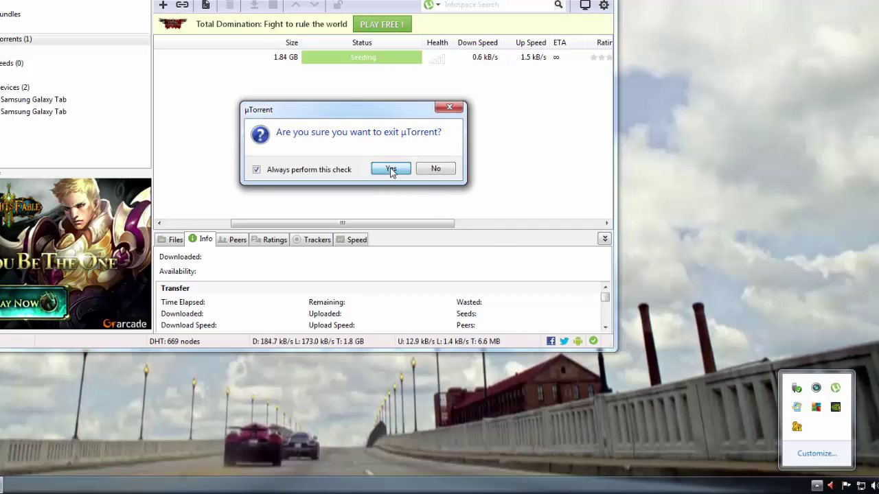